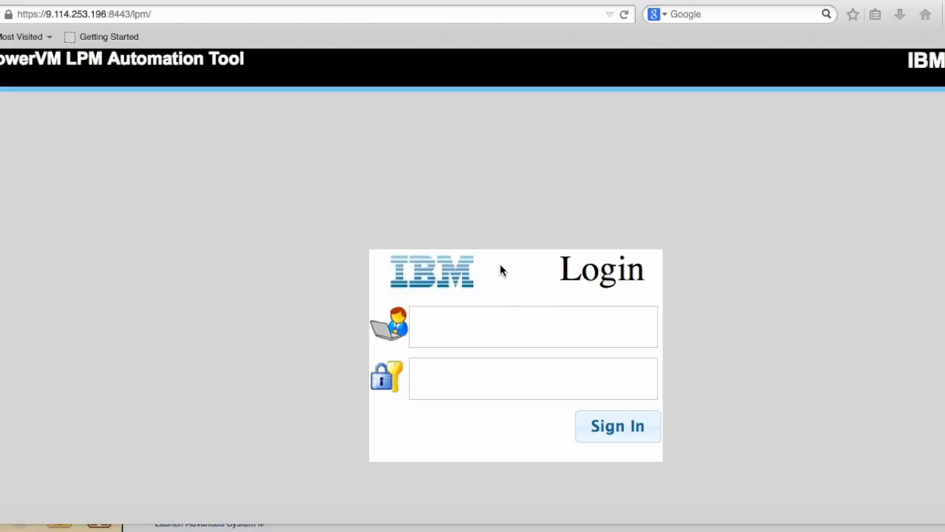
Sign in to the PowerVM LPM Automation Tool as Admin with the account password.
left_click(504, 327)
type("A")
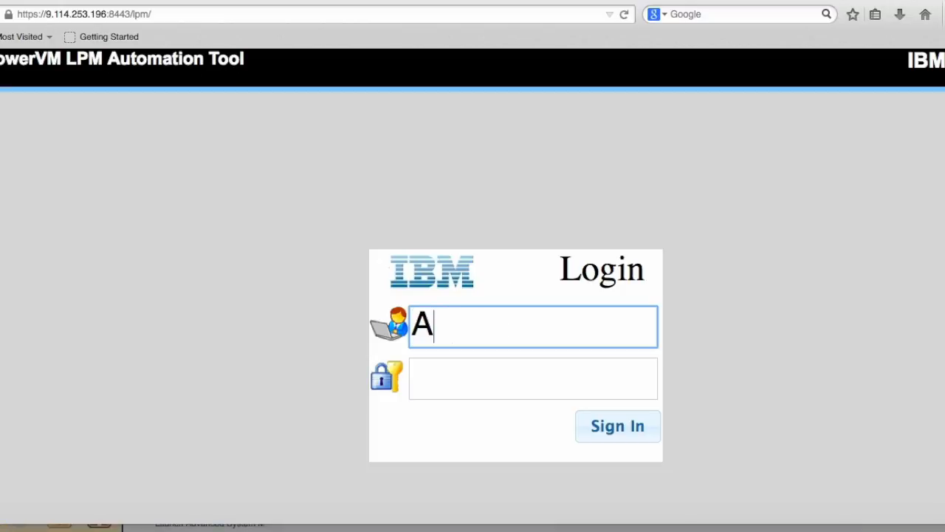
type("dmin")
key("Tab")
type("admin")
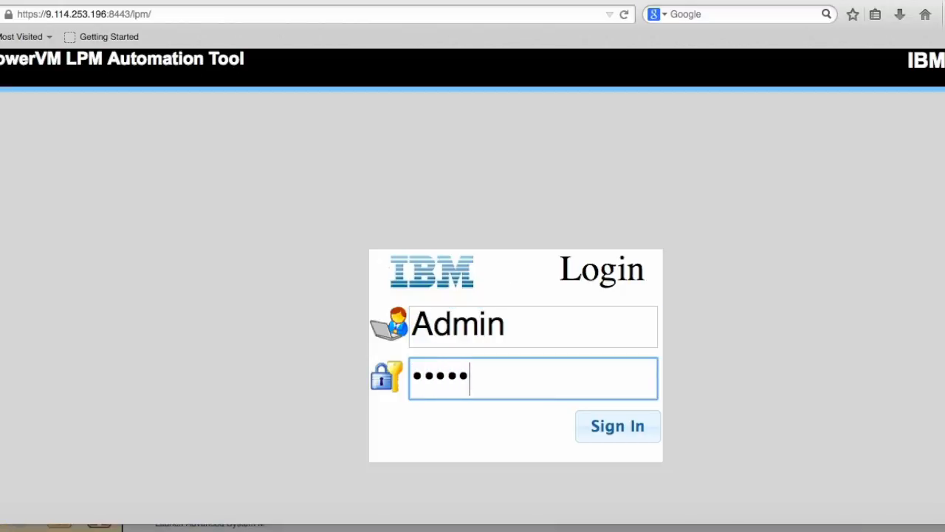
left_click(618, 426)
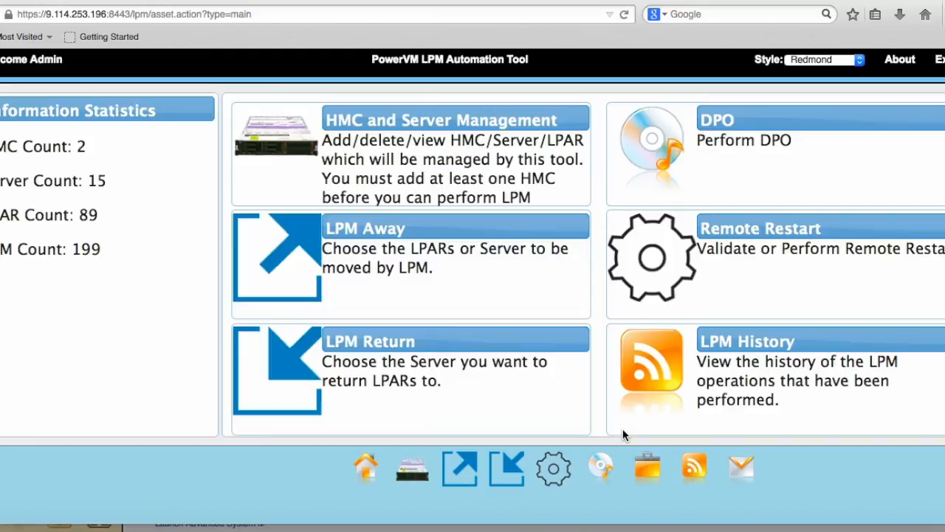
Start an LPM Away task and select partitions lpmclient1, lpmclient10 and lpmclient11 on server thoradfp1 under Pok HMC.
left_click(266, 273)
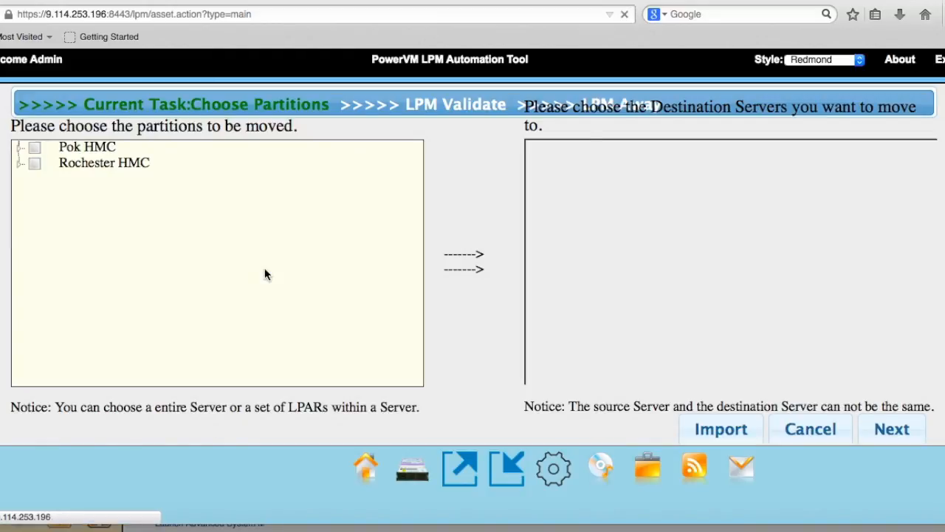
left_click(18, 151)
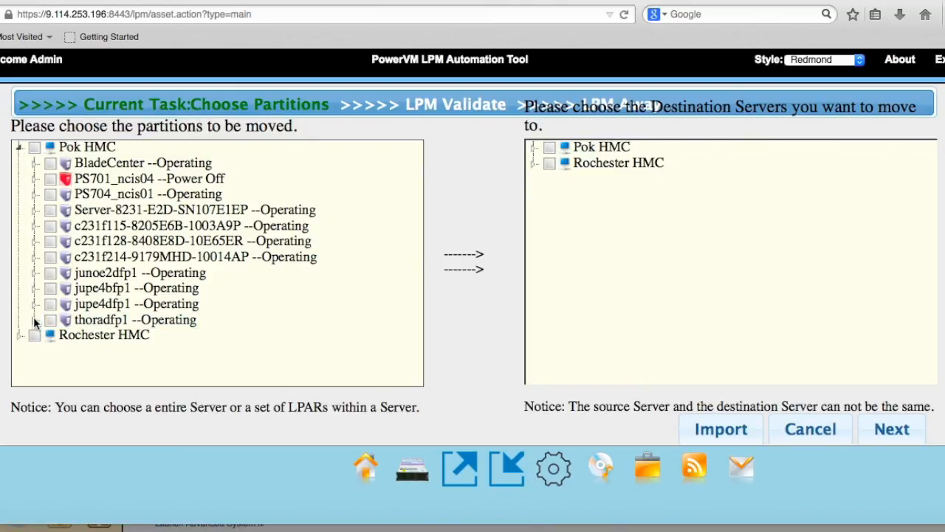
left_click(34, 320)
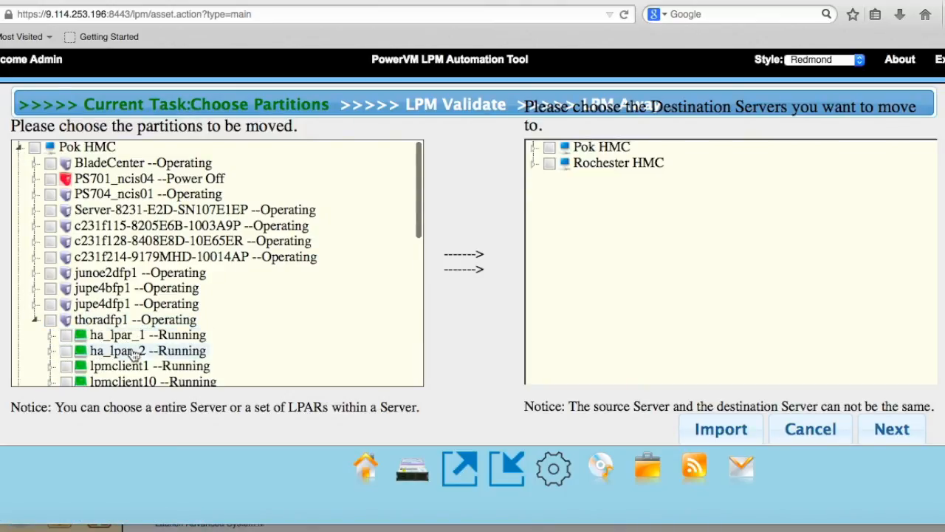
scroll(128, 353, "down", 2)
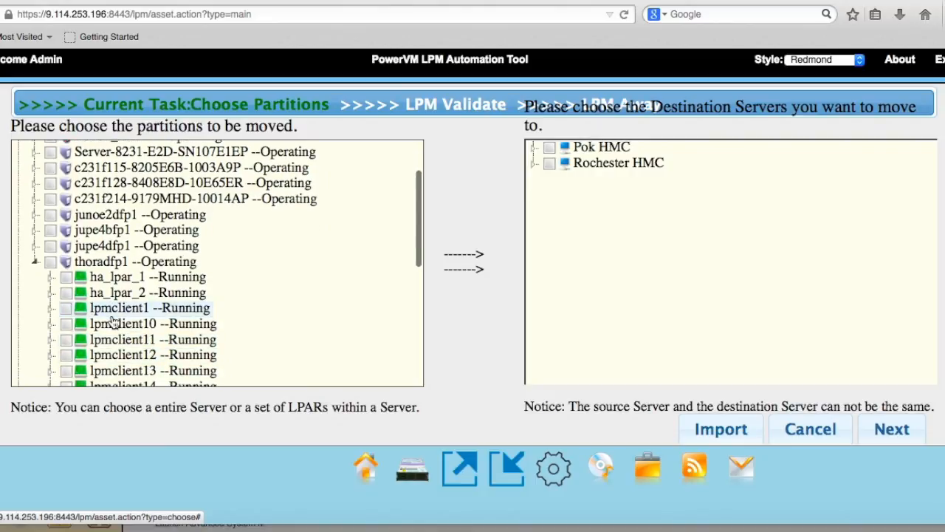
left_click(65, 309)
left_click(66, 324)
left_click(66, 340)
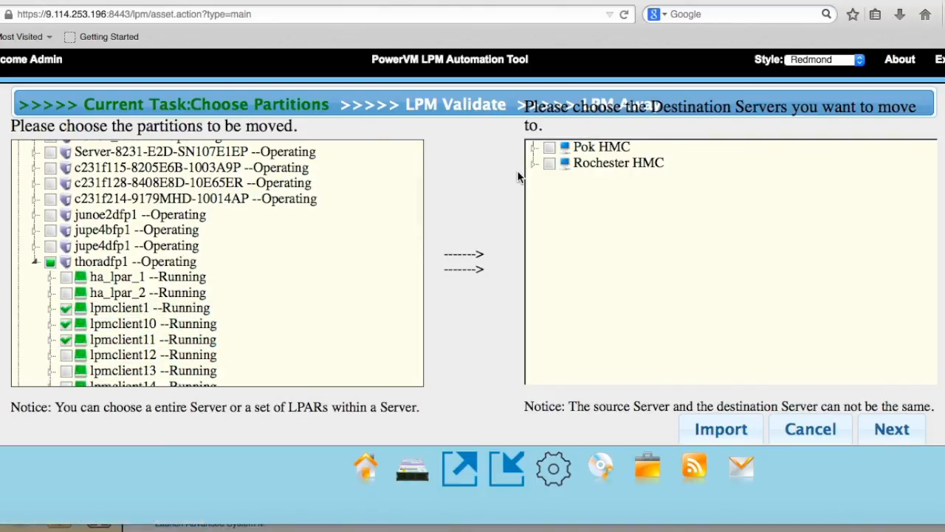
Choose jupe4bfp1 under Pok HMC as the destination server and proceed to LPM validation.
left_click(534, 164)
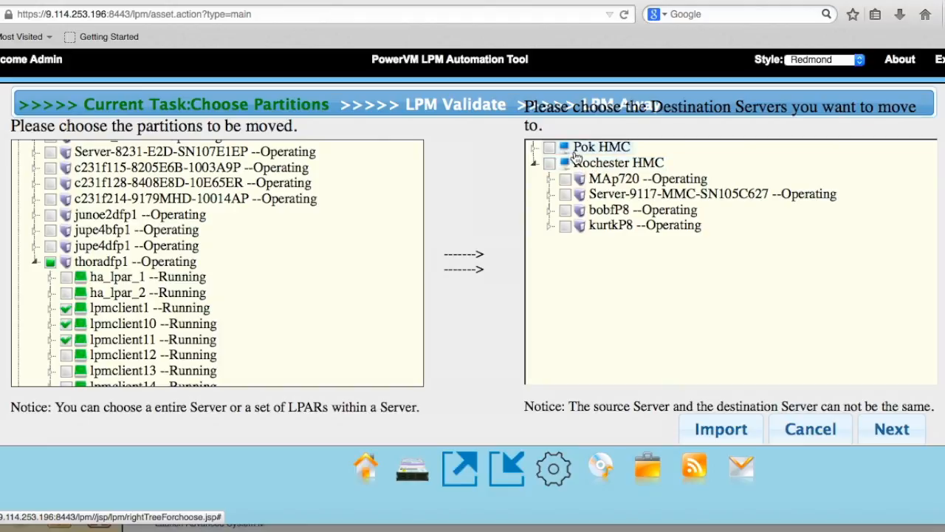
left_click(534, 146)
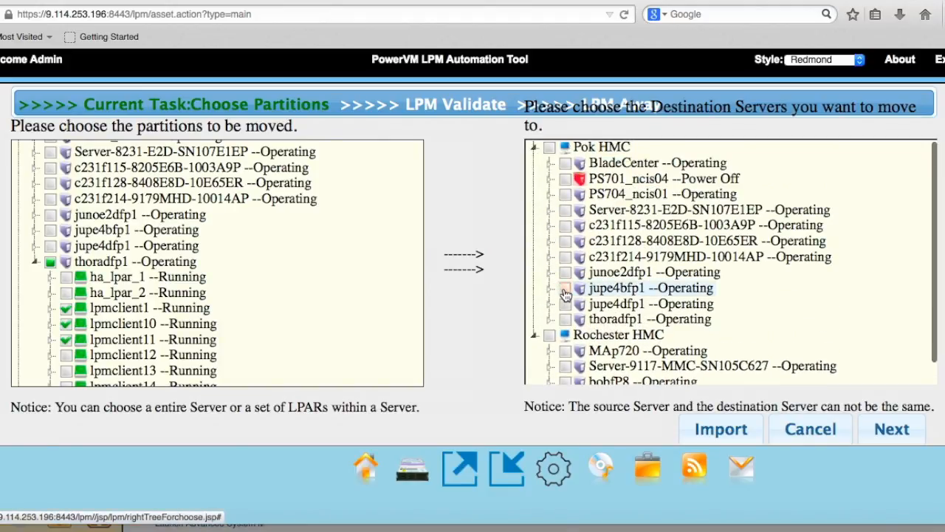
left_click(566, 289)
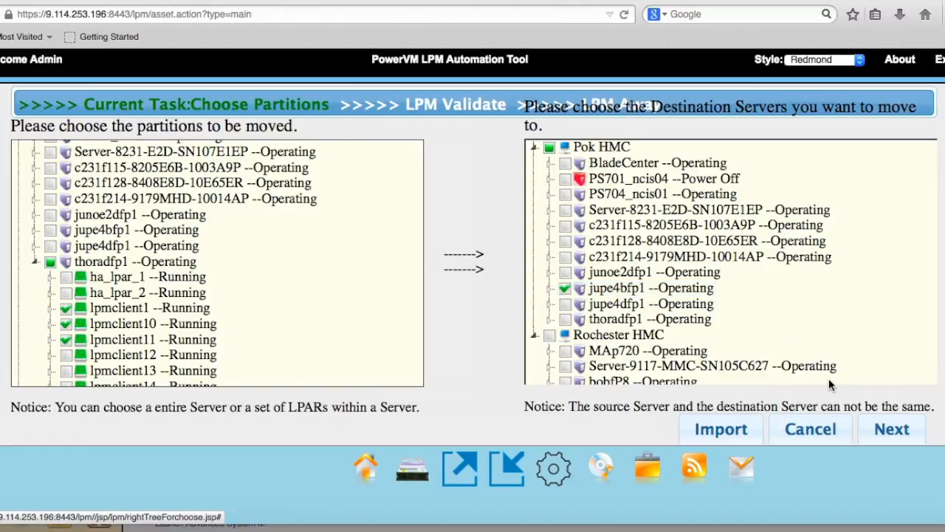
left_click(891, 432)
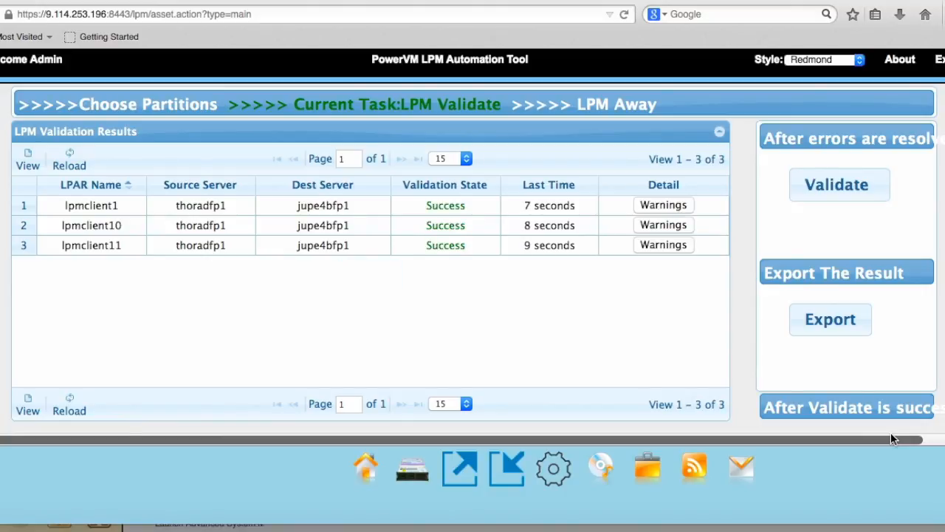
Review the validation warnings for lpmclient1 and continue to the LPM Away placement stage.
left_click(689, 204)
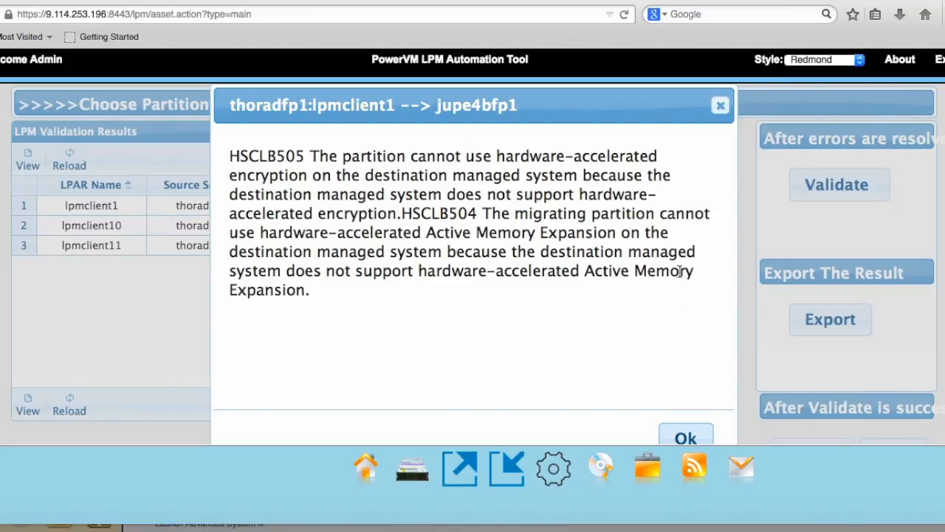
left_click(685, 437)
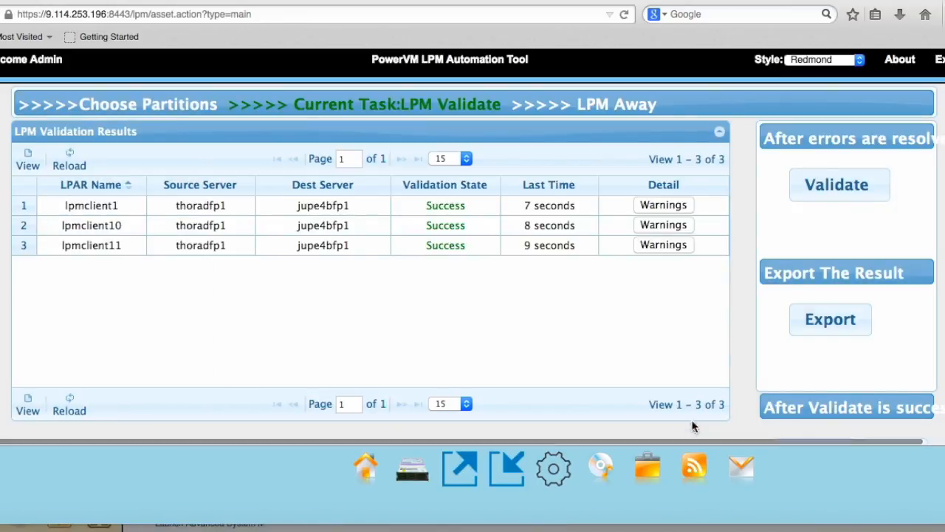
scroll(776, 348, "down", 1)
left_click(889, 431)
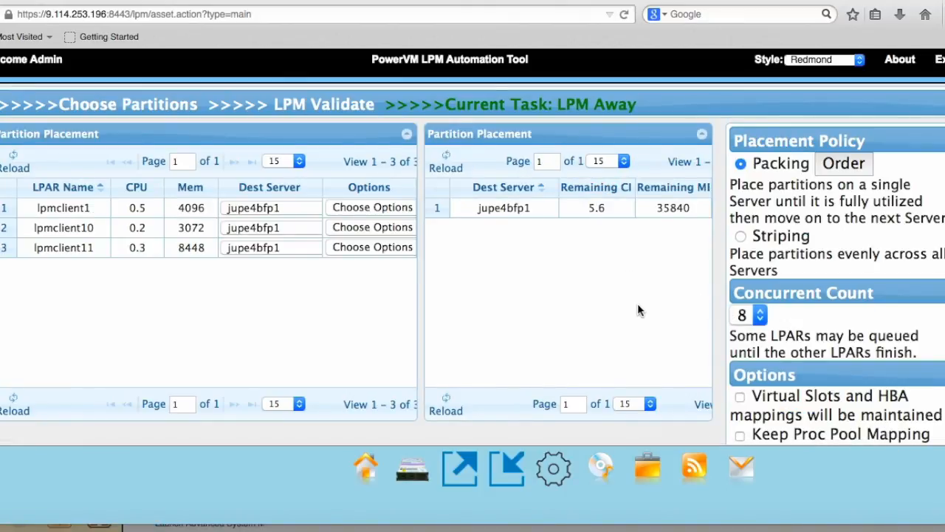
Schedule the LPM operation for 05/28/2016 at 10:30 and submit the schedule.
scroll(634, 303, "down", 5)
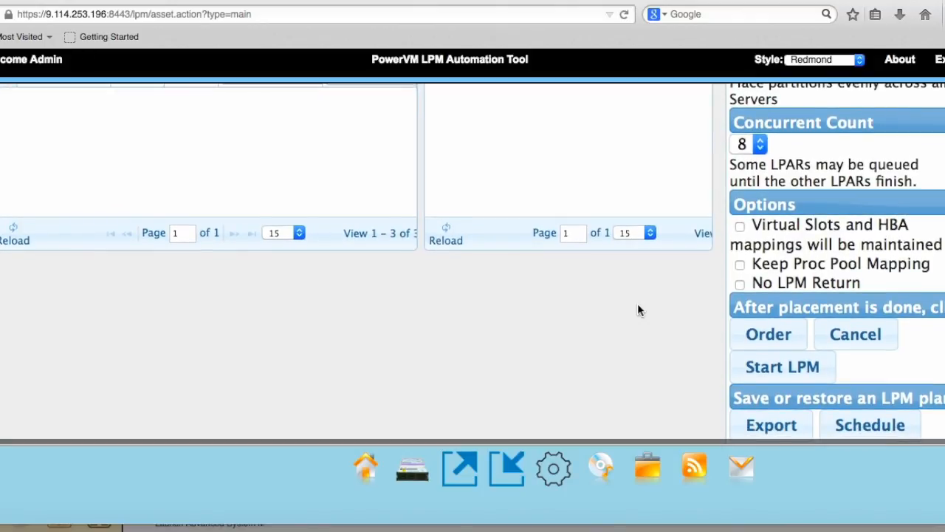
left_click(890, 426)
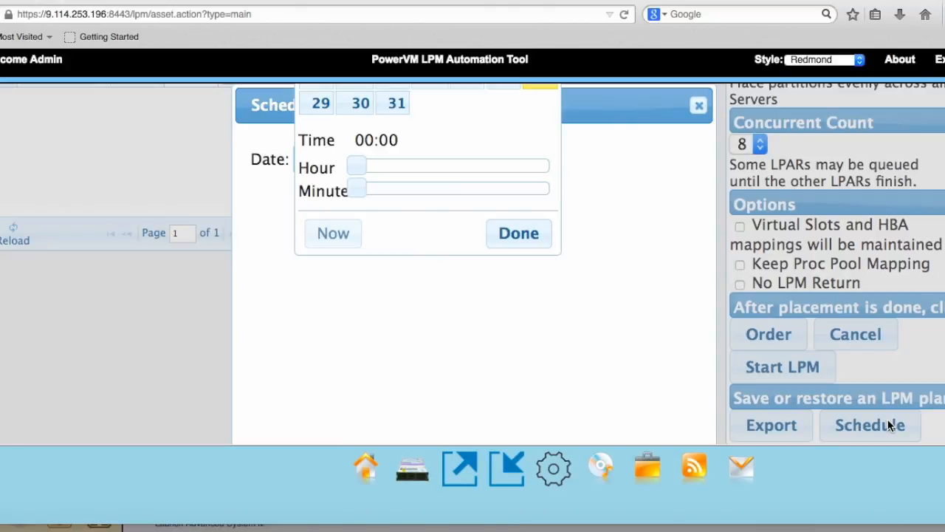
scroll(656, 295, "up", 5)
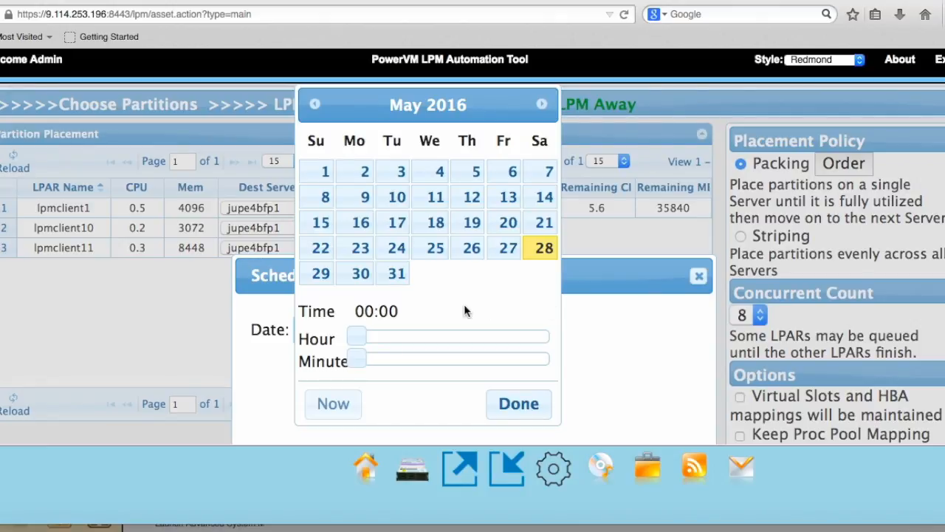
left_click(333, 403)
left_click_drag(435, 359, 452, 361)
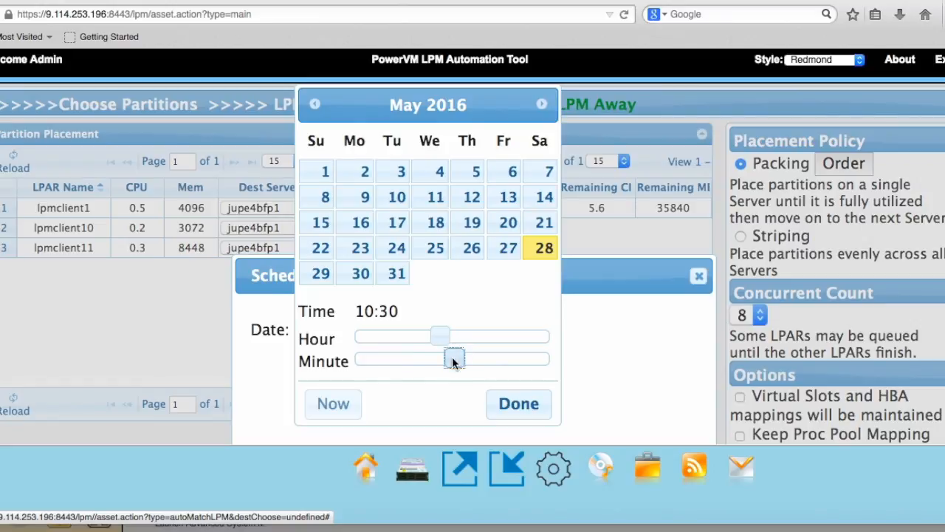
left_click(517, 404)
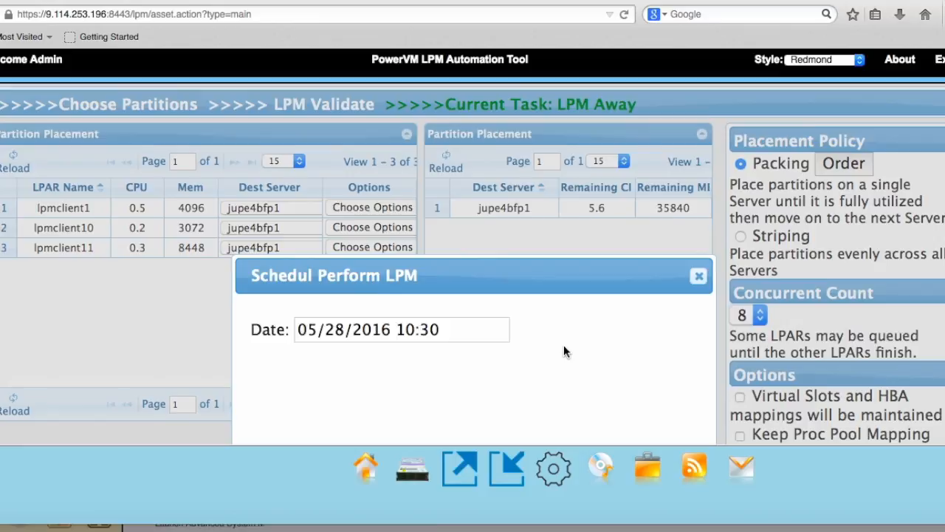
scroll(564, 347, "down", 5)
left_click(557, 406)
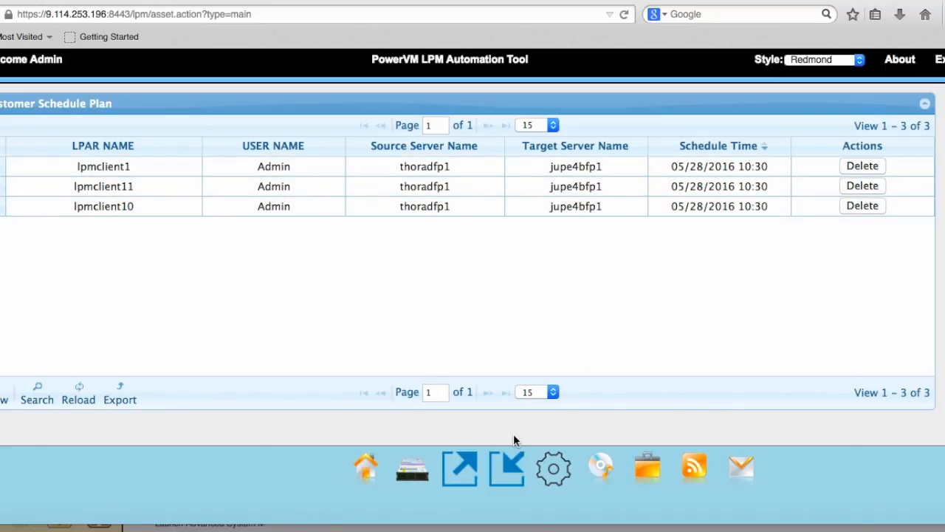
Return to the home page and check the customer schedule plan for pending LPM operations.
left_click(384, 486)
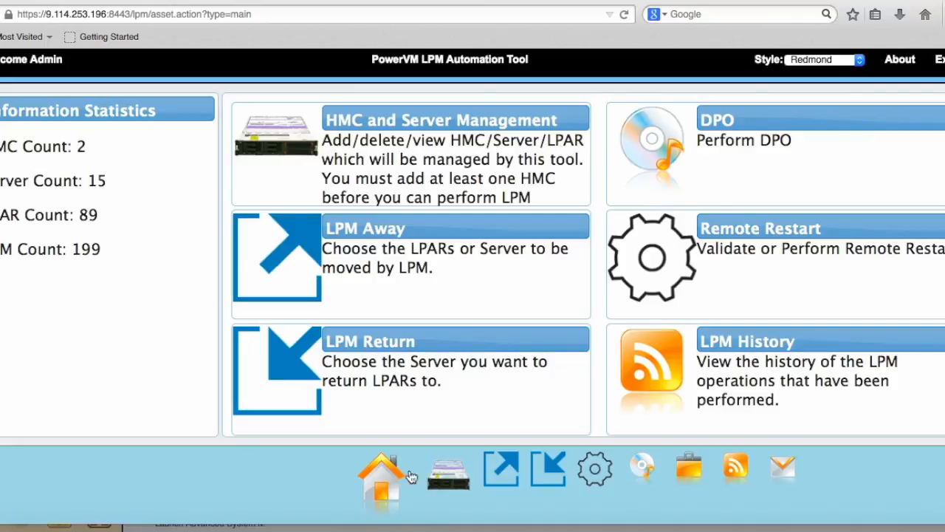
left_click(779, 477)
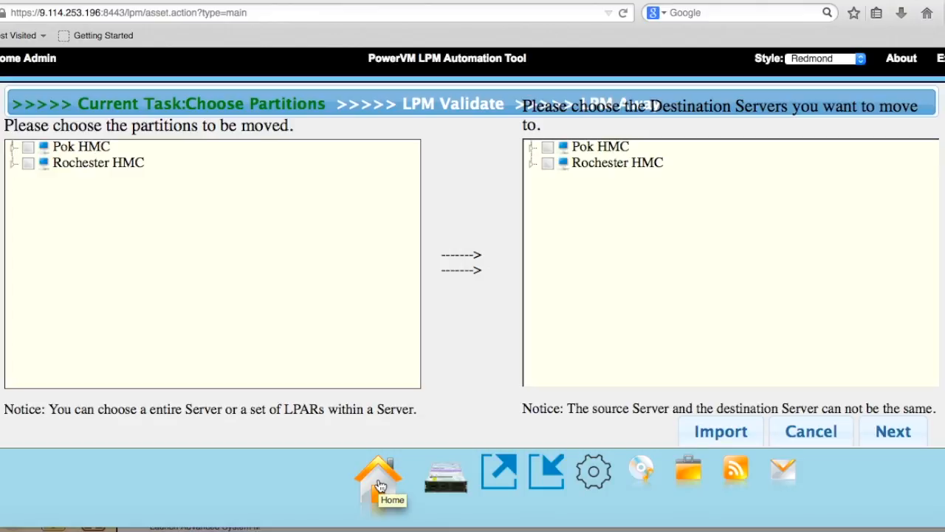
left_click(380, 485)
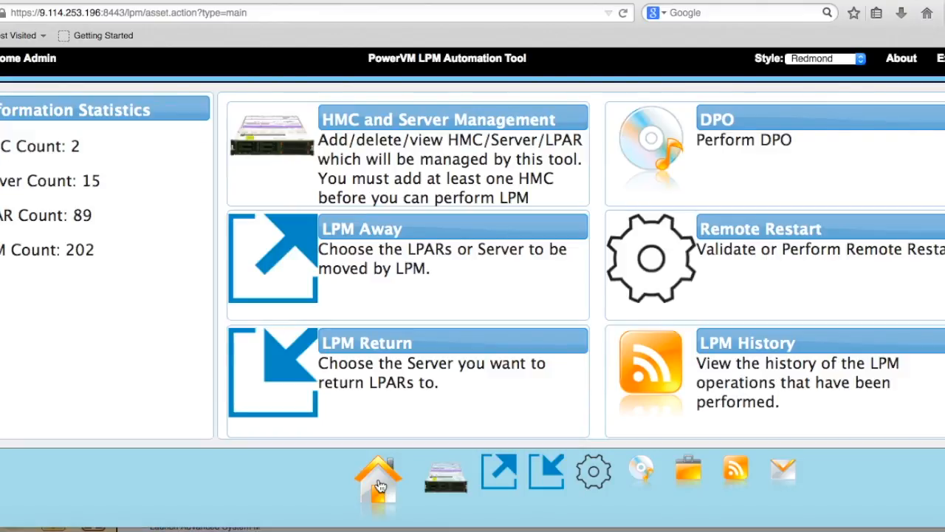
left_click(782, 487)
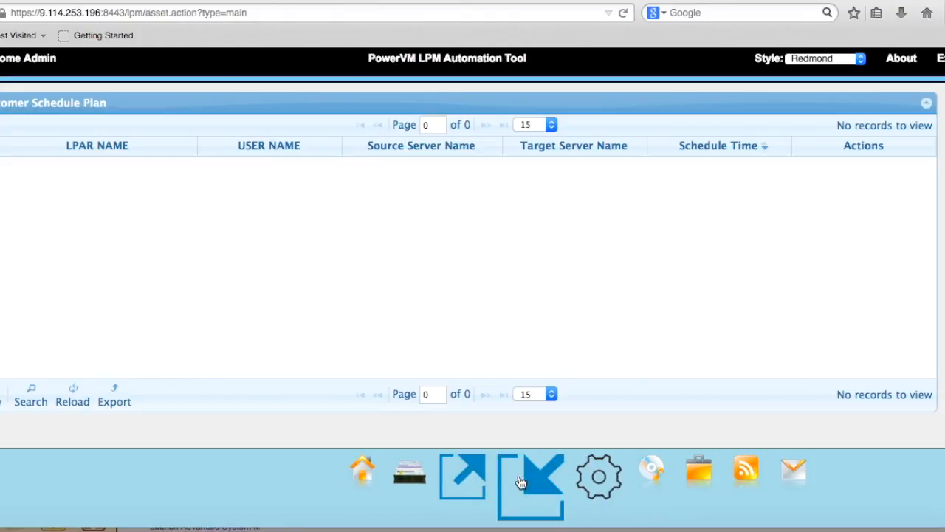
Check the progress of the LPM Away migrations and compare it with the customer schedule plan.
left_click(481, 482)
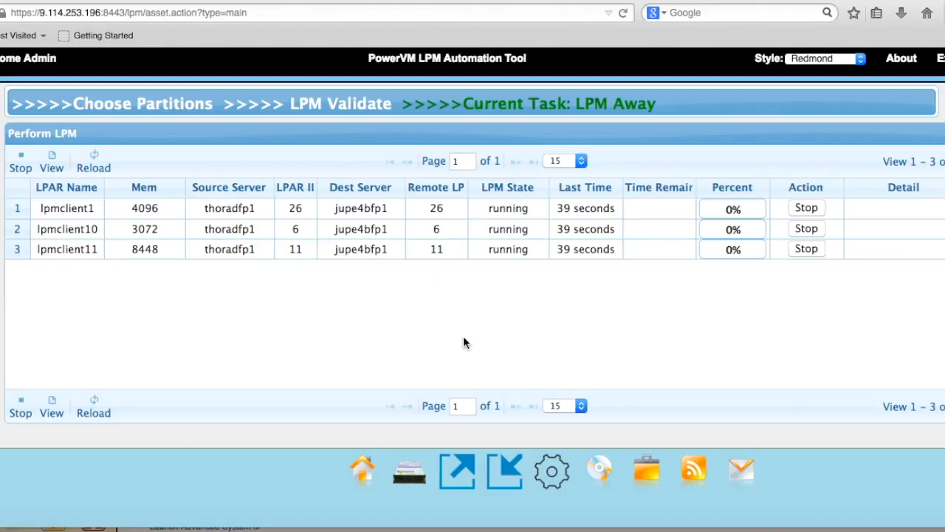
left_click(774, 484)
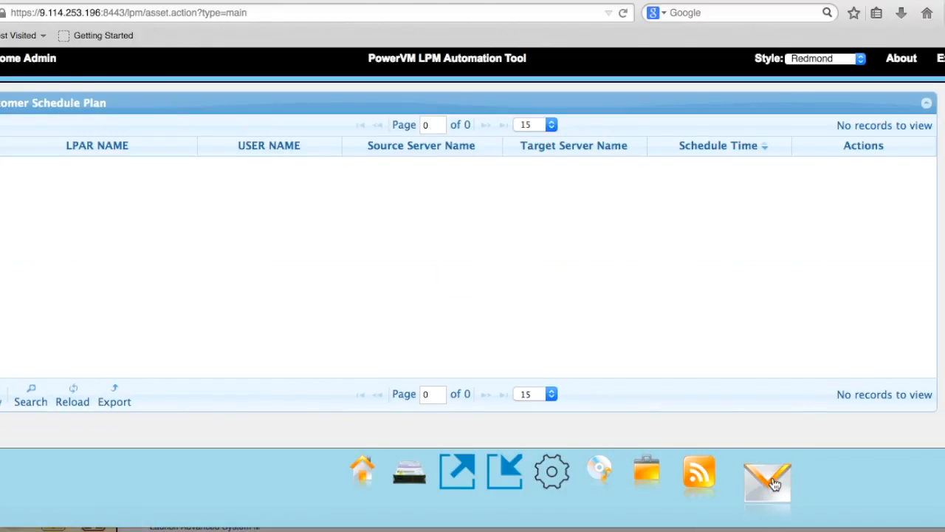
left_click(474, 488)
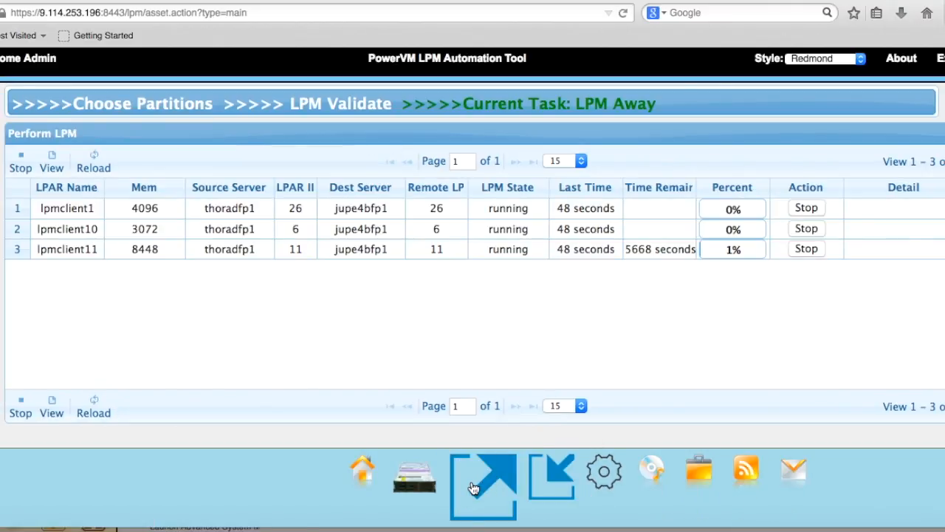